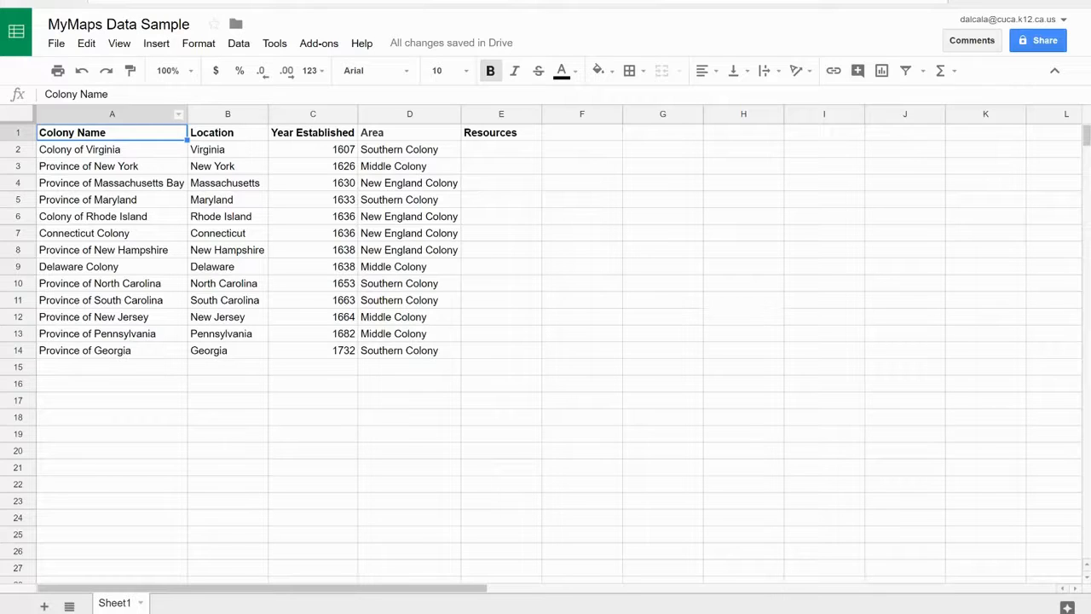
# Step: Review the sheet's Colony Name, Location, Year Established, Area and Resources columns one after another
pyautogui.click(151, 111)
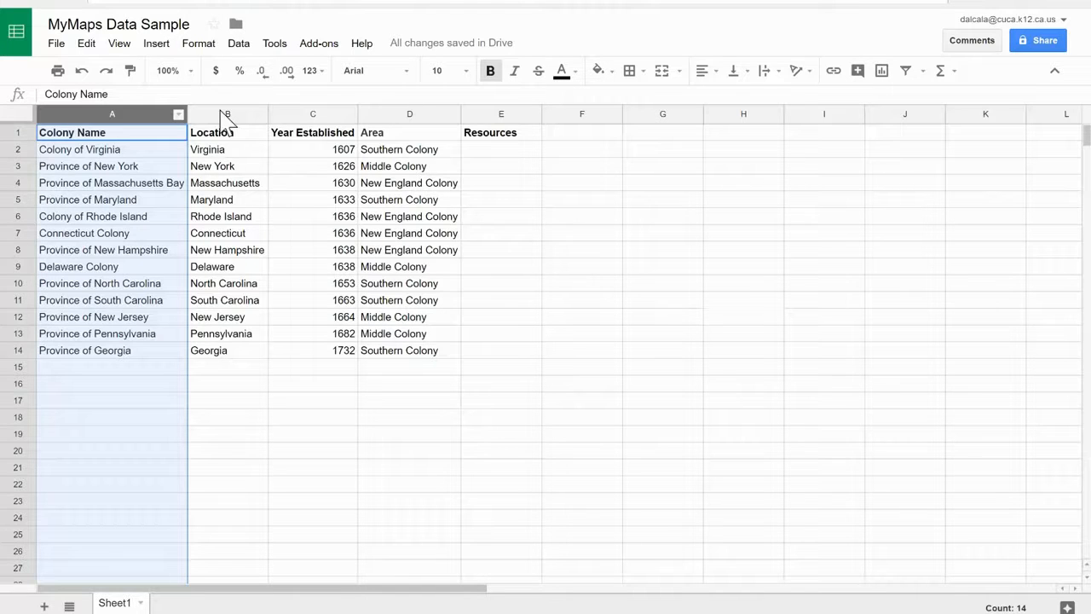
pyautogui.click(220, 113)
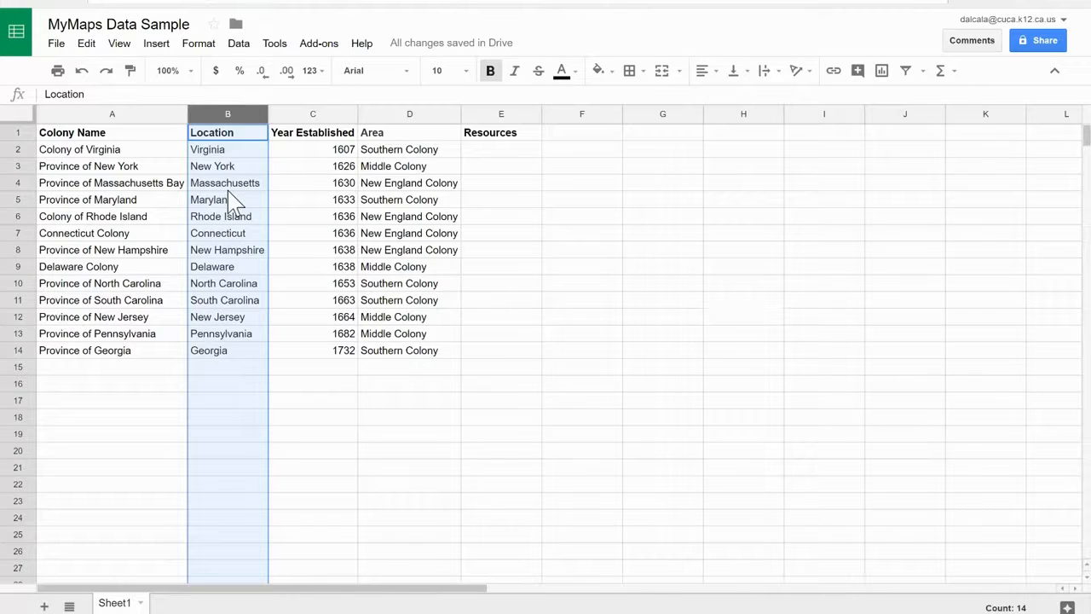
pyautogui.click(315, 114)
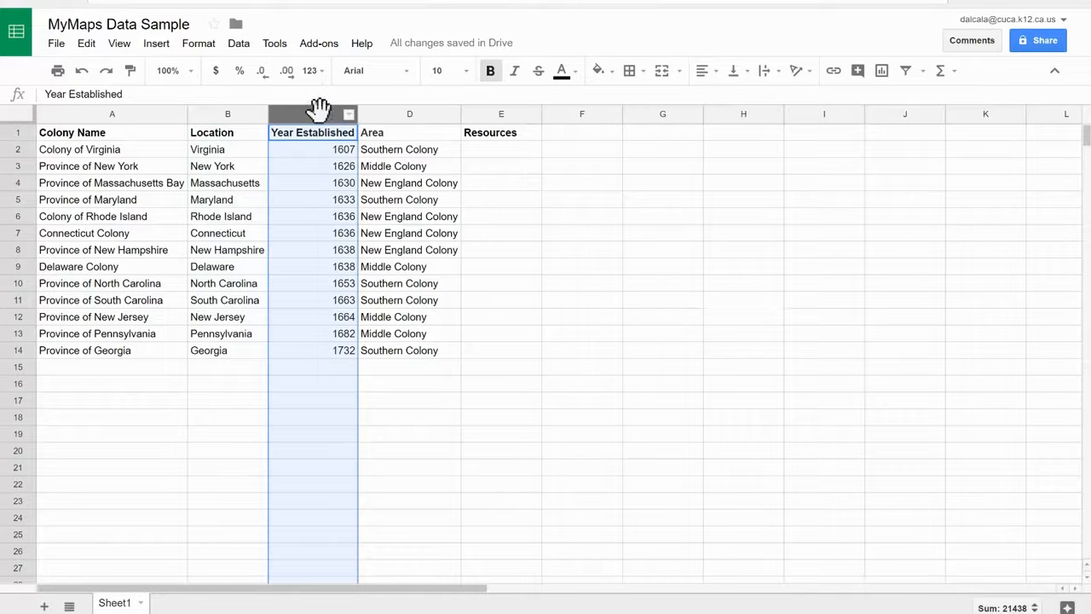
pyautogui.click(408, 114)
pyautogui.click(493, 114)
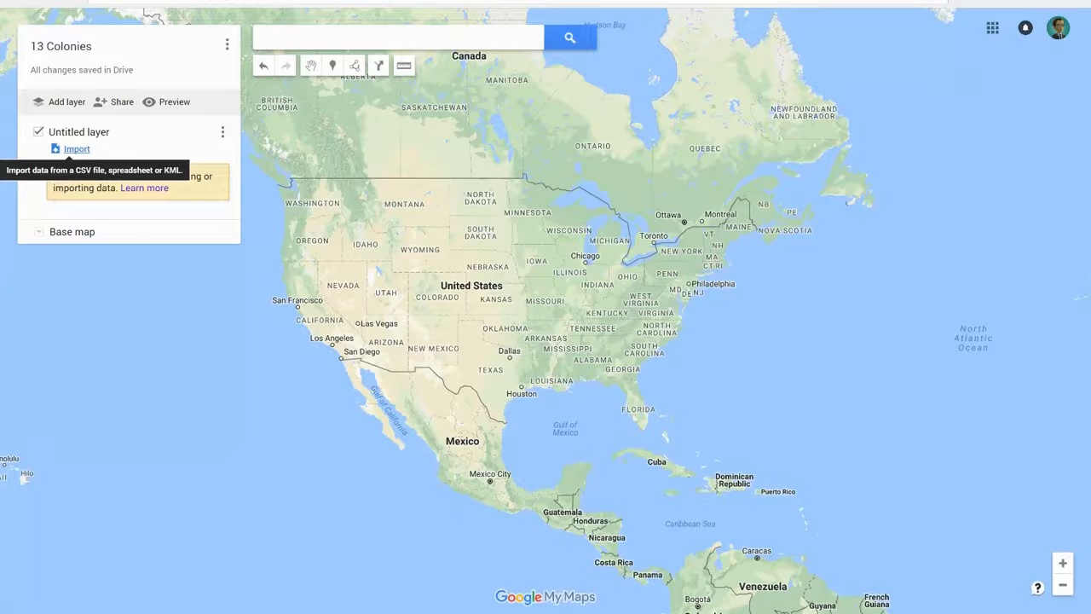
# Step: Import the MyMaps Data Sample spreadsheet from the recent Drive files into the untitled layer of the 13 Colonies map
pyautogui.click(77, 150)
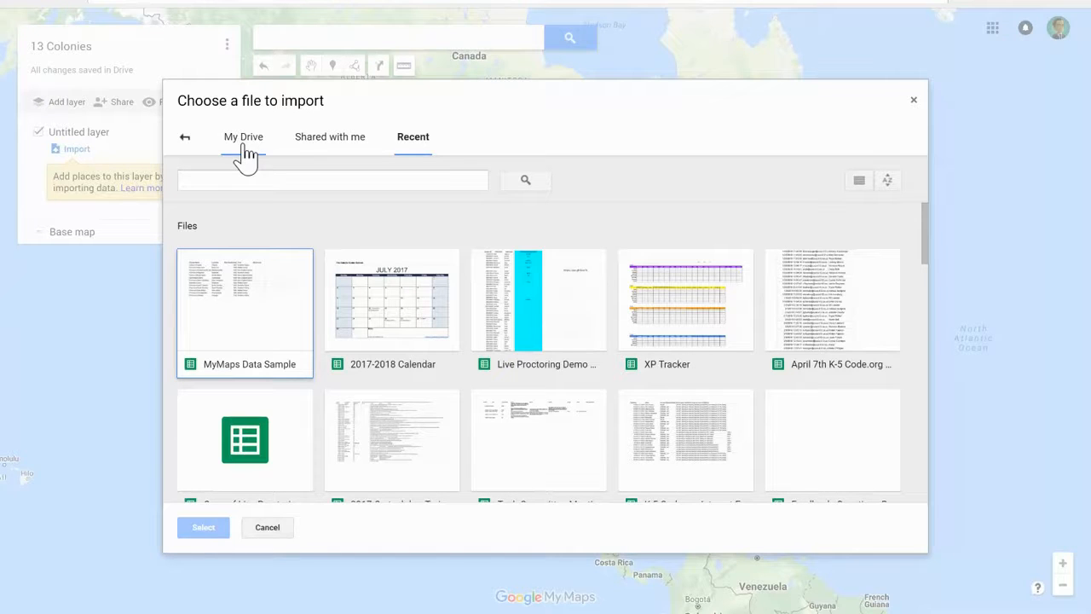
pyautogui.click(255, 332)
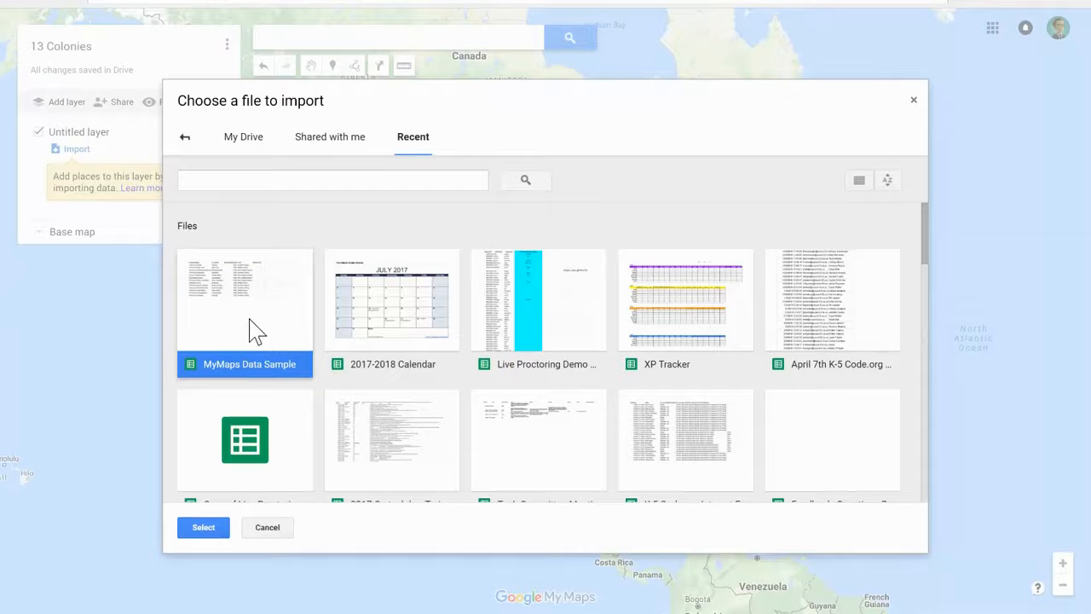
pyautogui.click(217, 530)
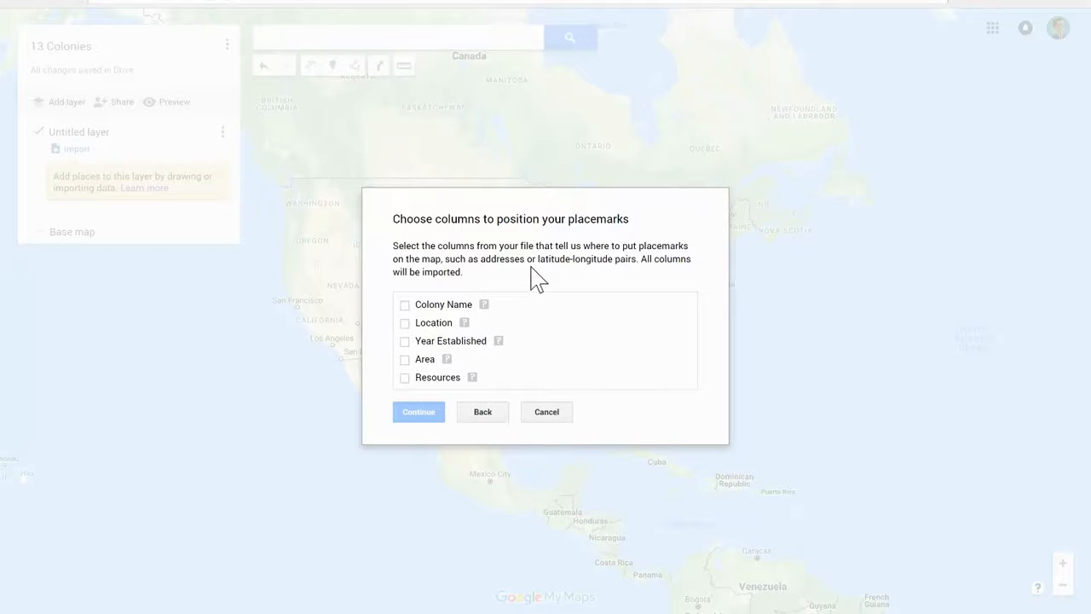
# Step: Position the imported placemarks by the Location column and title the markers with Colony Name
pyautogui.click(405, 324)
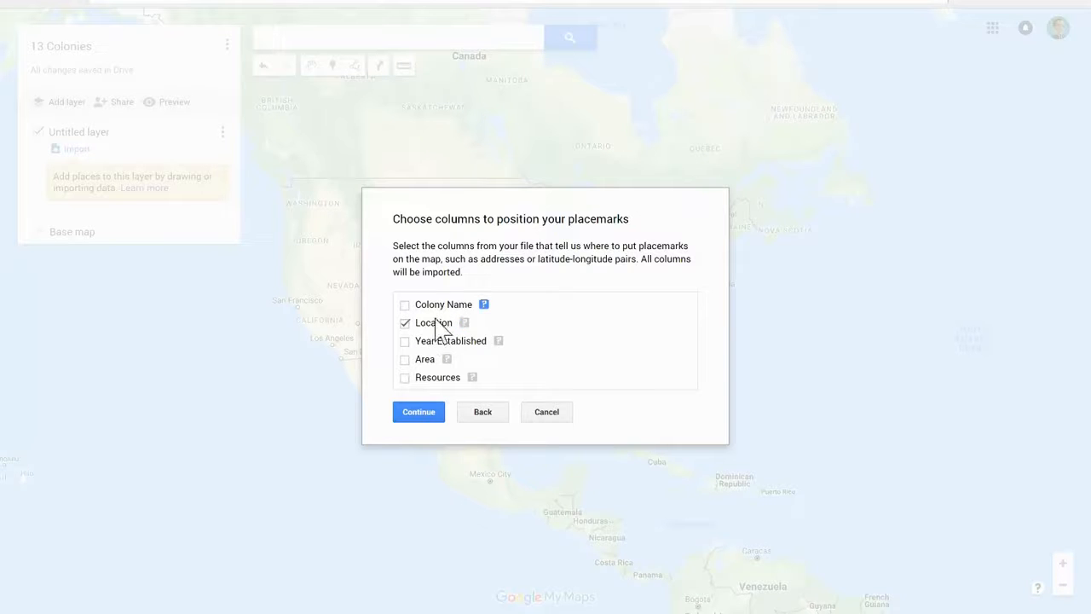
pyautogui.click(423, 413)
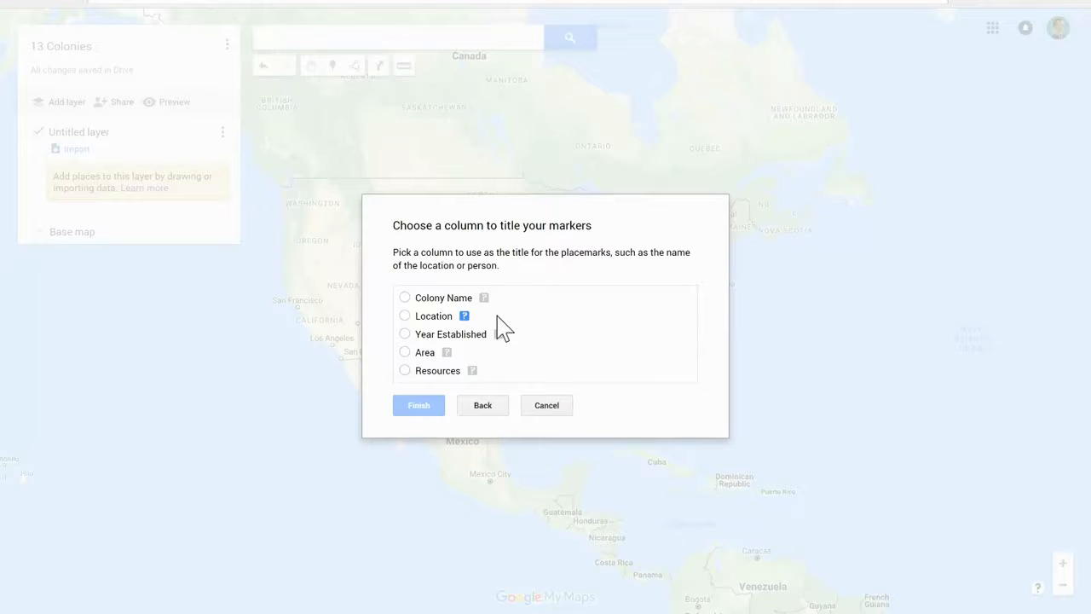
pyautogui.click(405, 298)
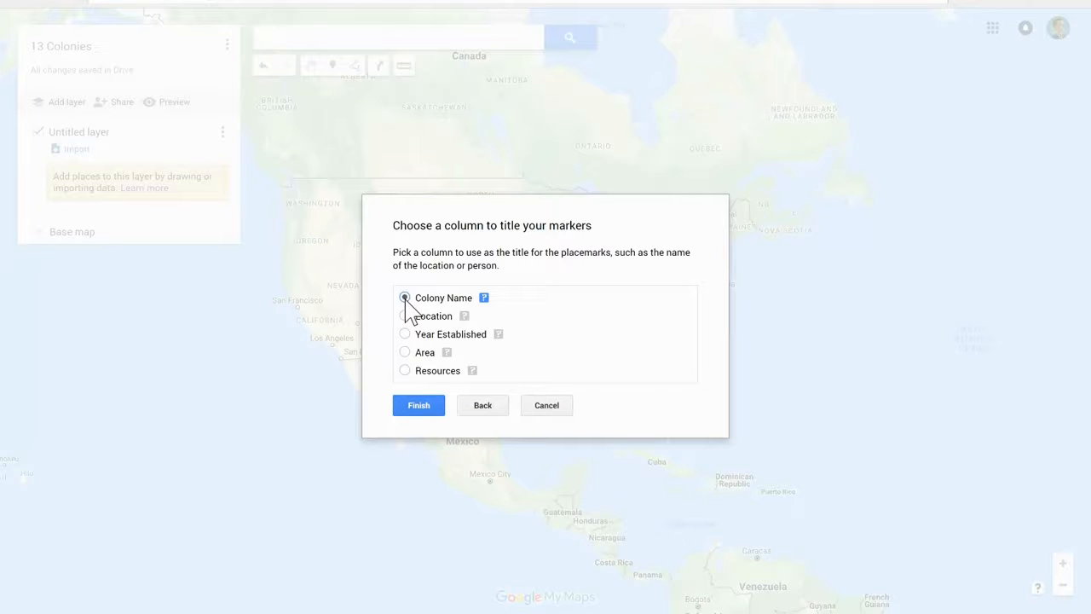
pyautogui.click(426, 405)
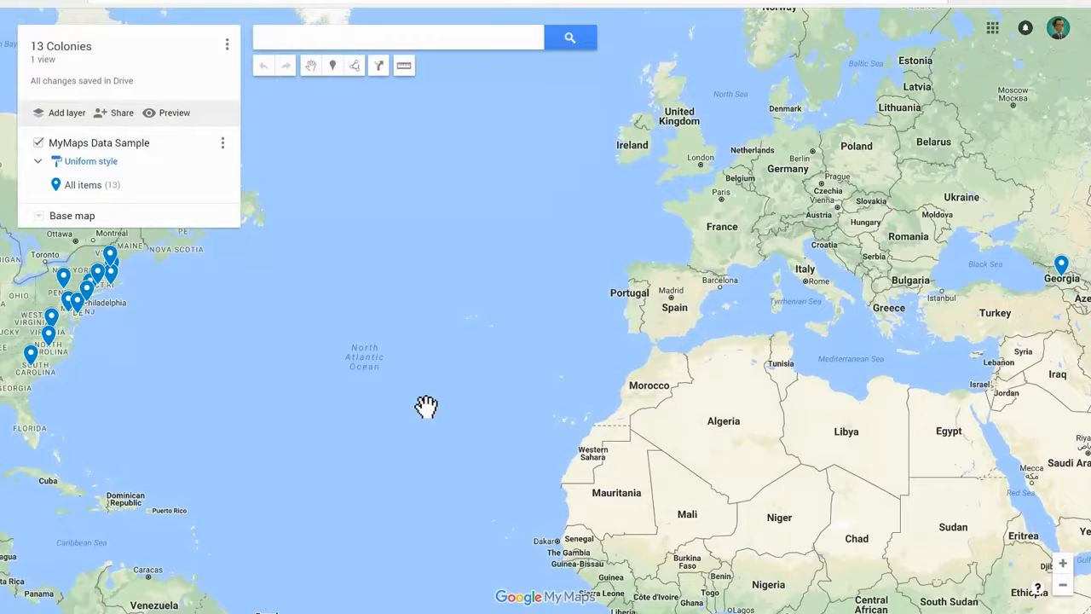
# Step: Inspect the details of the Pennsylvania marker among the imported placemarks on the US East Coast
pyautogui.moveTo(236, 319); pyautogui.dragTo(671, 276)
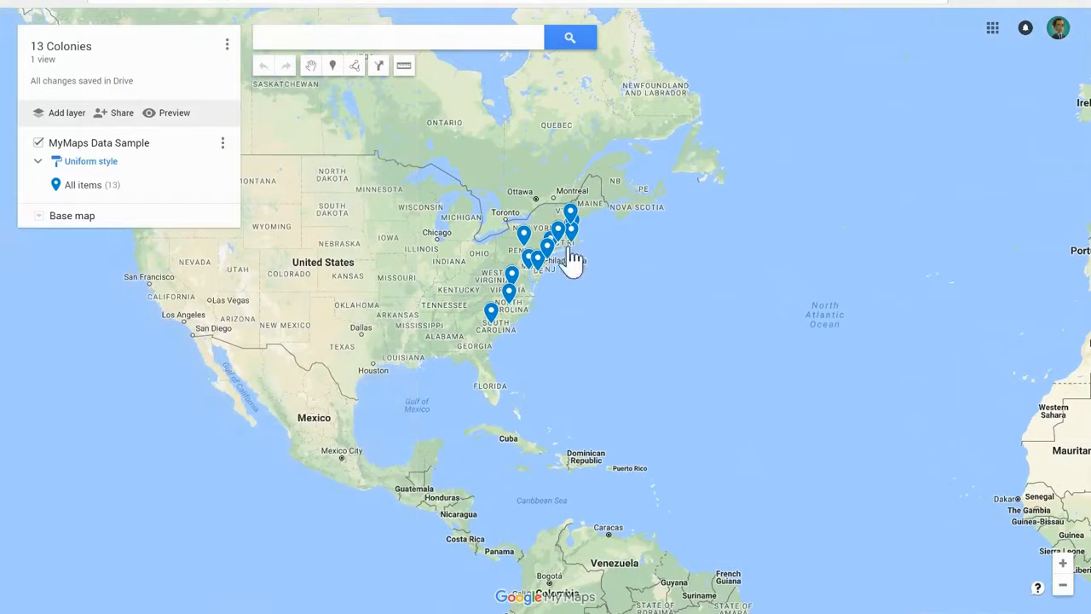
pyautogui.click(1062, 563)
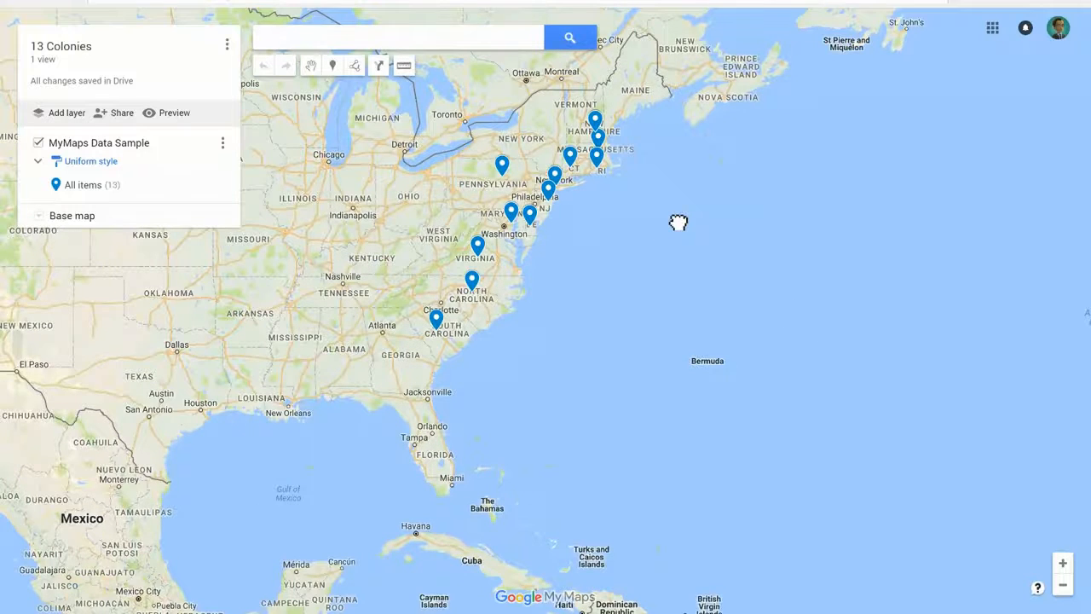
pyautogui.moveTo(678, 222); pyautogui.dragTo(651, 299)
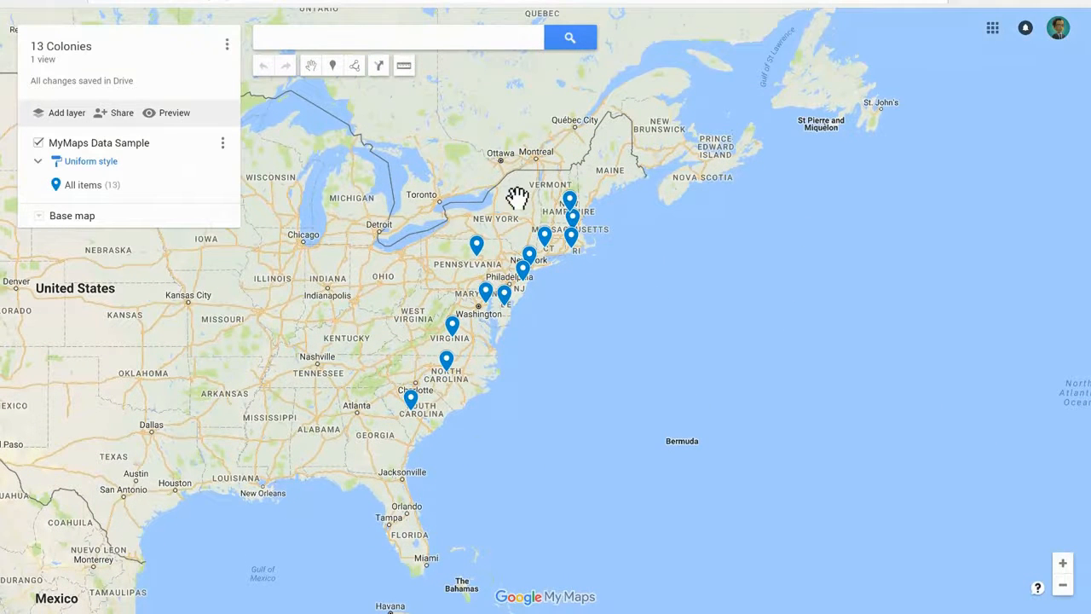
pyautogui.click(476, 247)
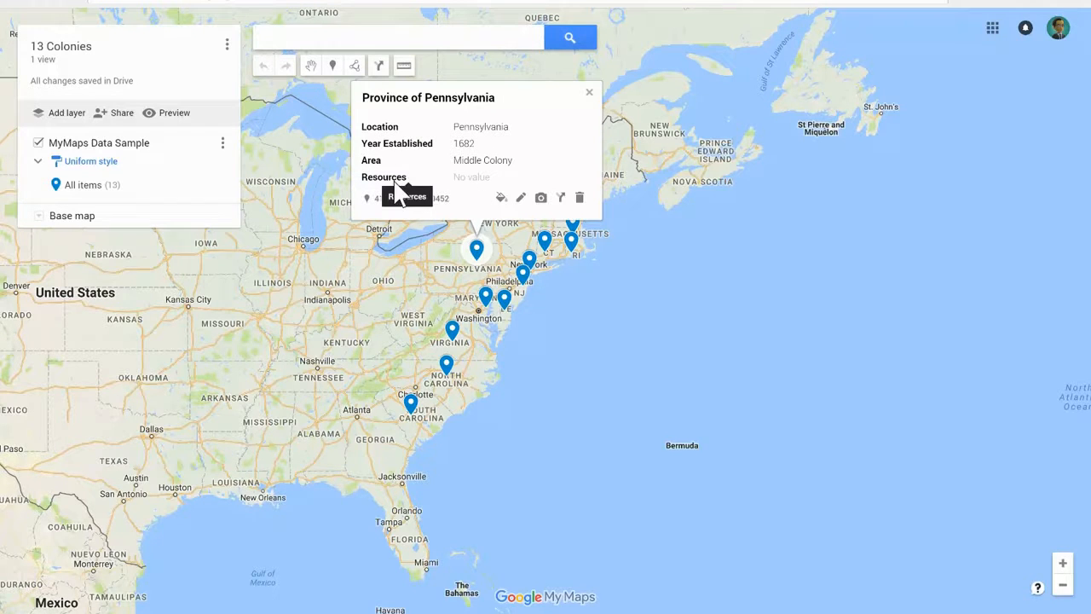
# Step: Examine the editable fields and the image and video sources for the Province of Pennsylvania placemark, then close its editor
pyautogui.click(521, 197)
pyautogui.click(486, 181)
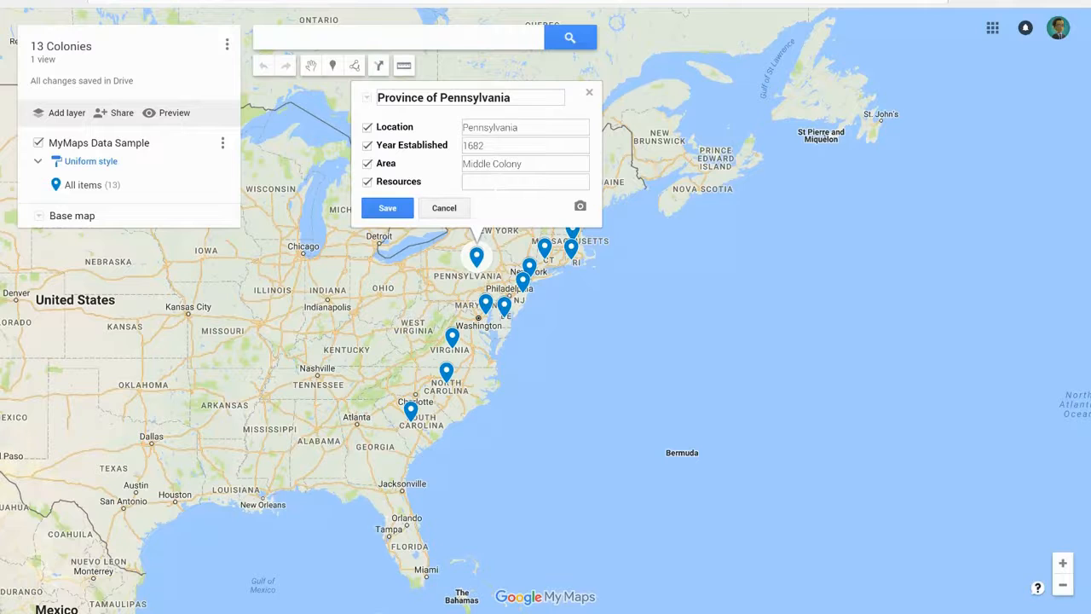
pyautogui.click(368, 145)
pyautogui.click(367, 163)
pyautogui.click(580, 208)
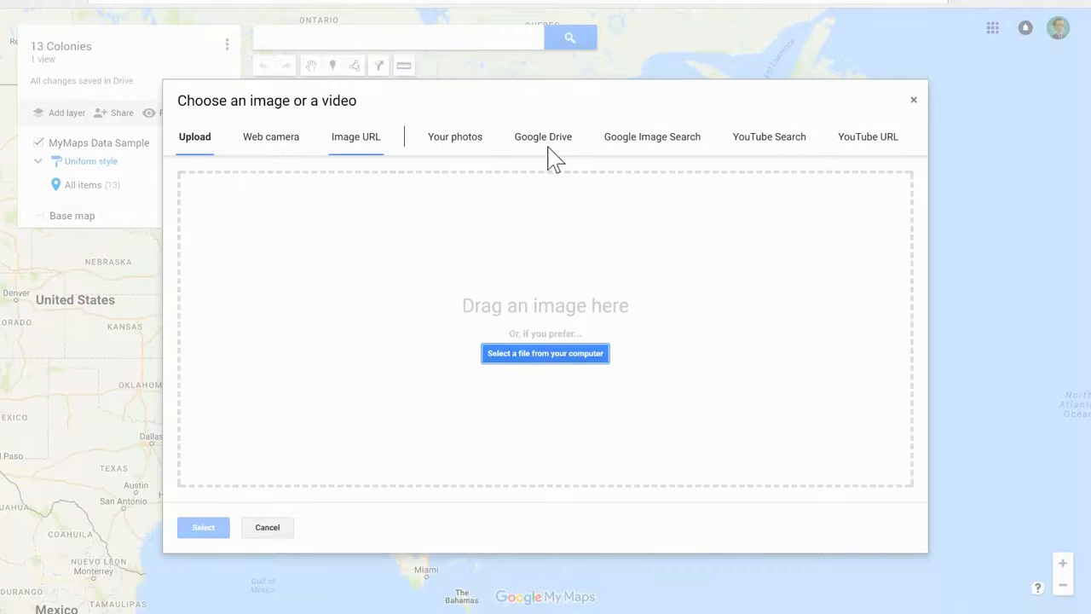
pyautogui.click(283, 534)
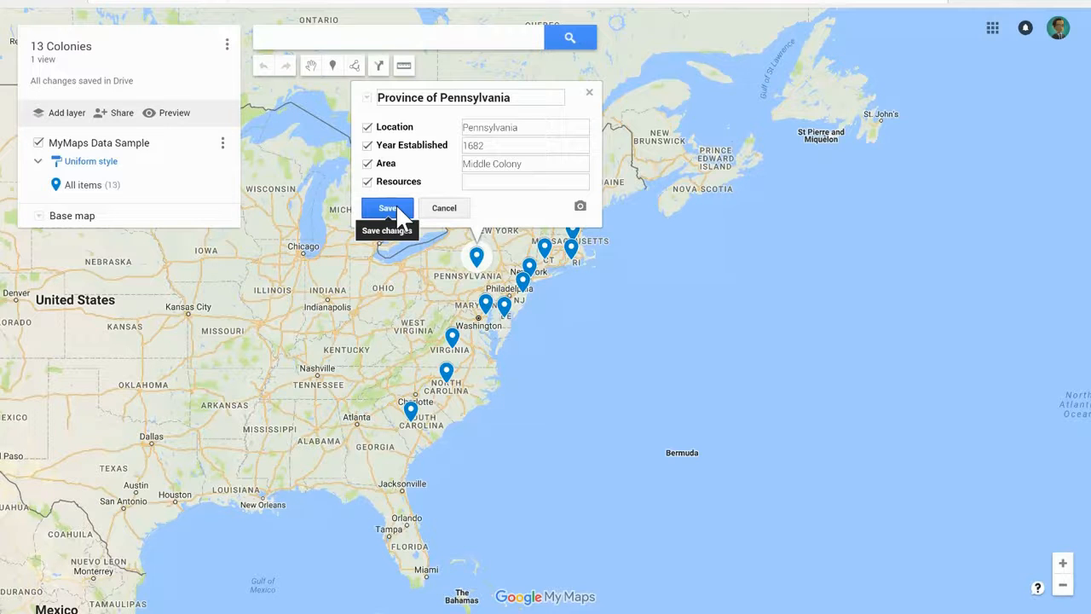
pyautogui.click(388, 208)
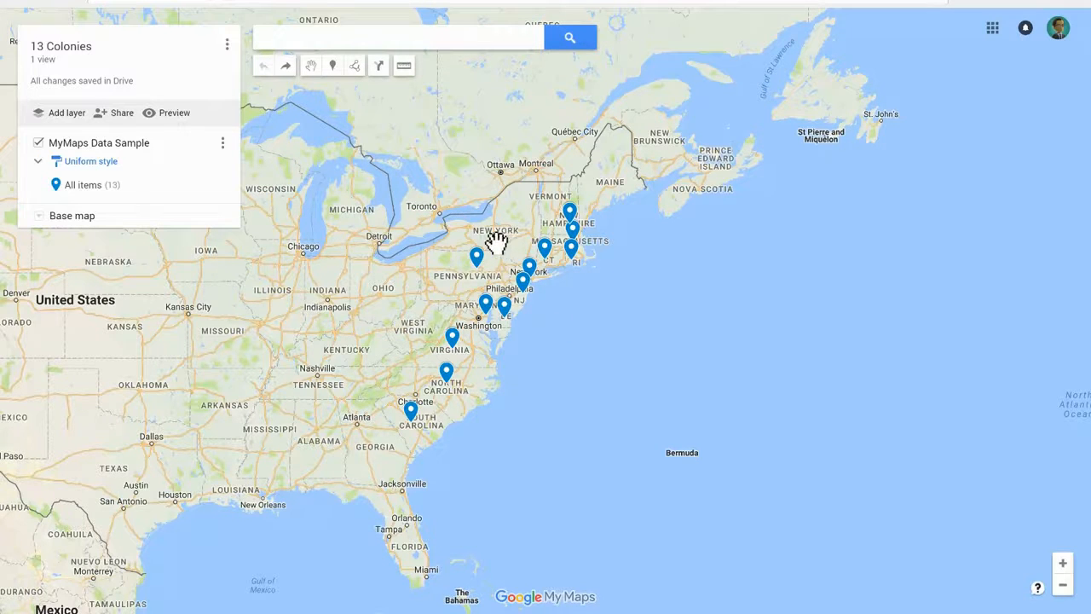
# Step: Recolor the layer's uniformly styled markers light red from the Province of Pennsylvania placemark
pyautogui.click(476, 258)
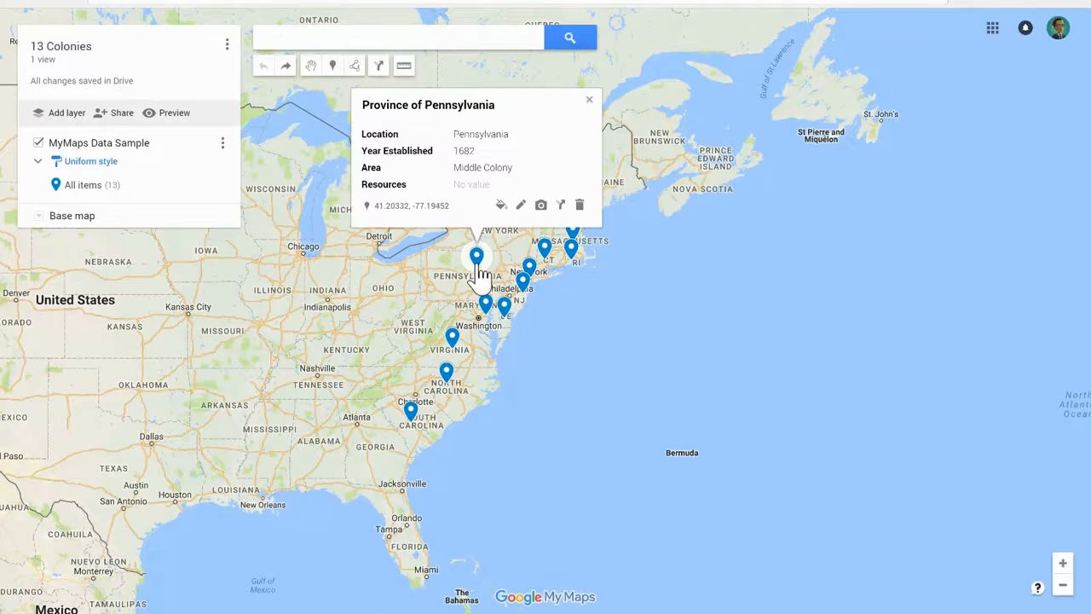
pyautogui.click(501, 205)
pyautogui.click(542, 259)
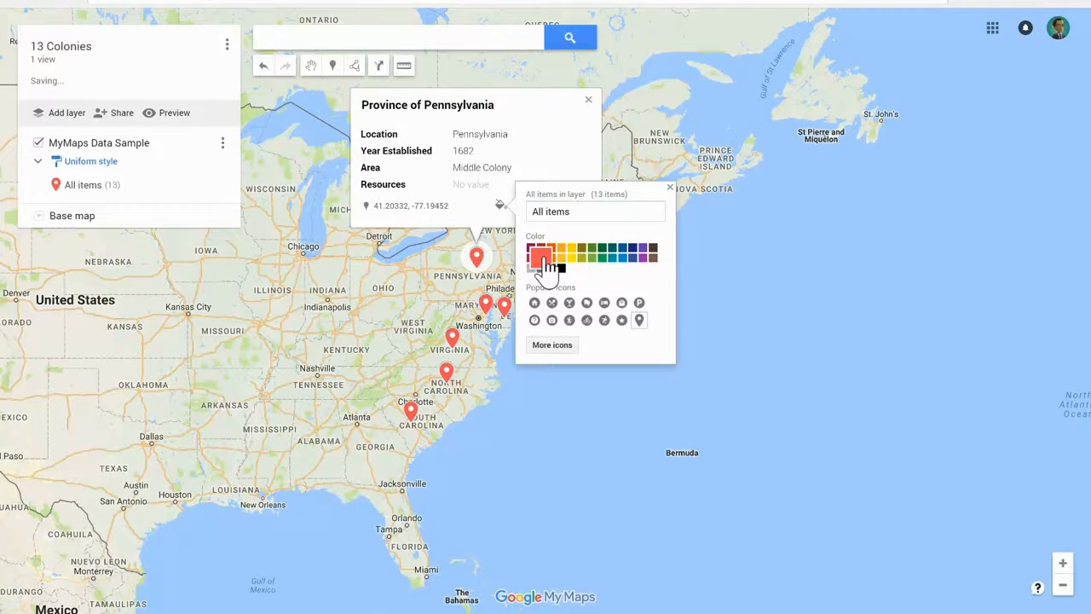
pyautogui.click(561, 427)
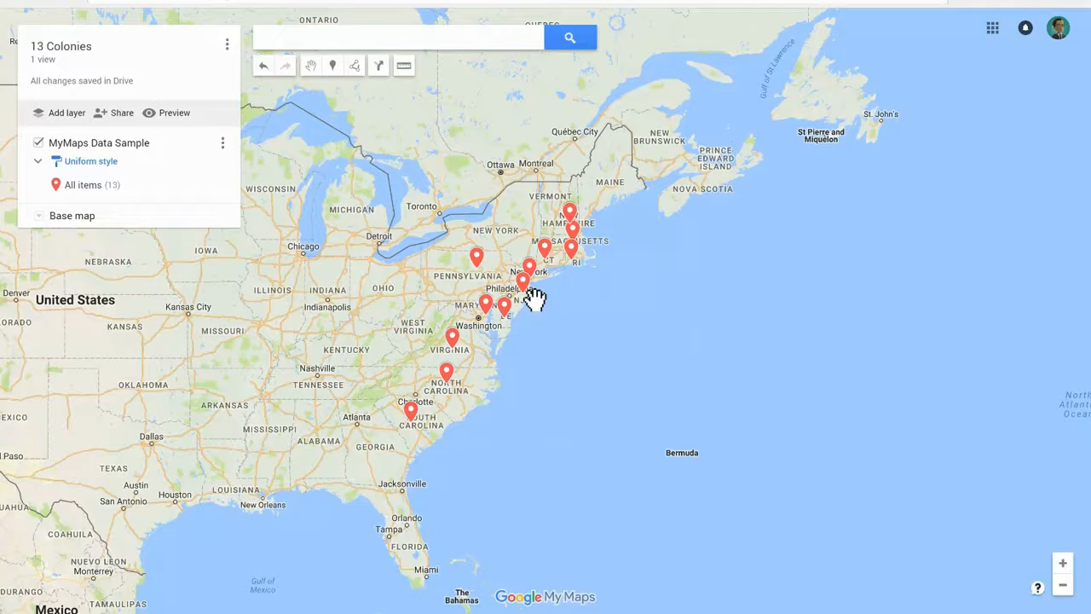
# Step: Change the MyMaps Data Sample layer's place grouping to Individual styles
pyautogui.click(93, 163)
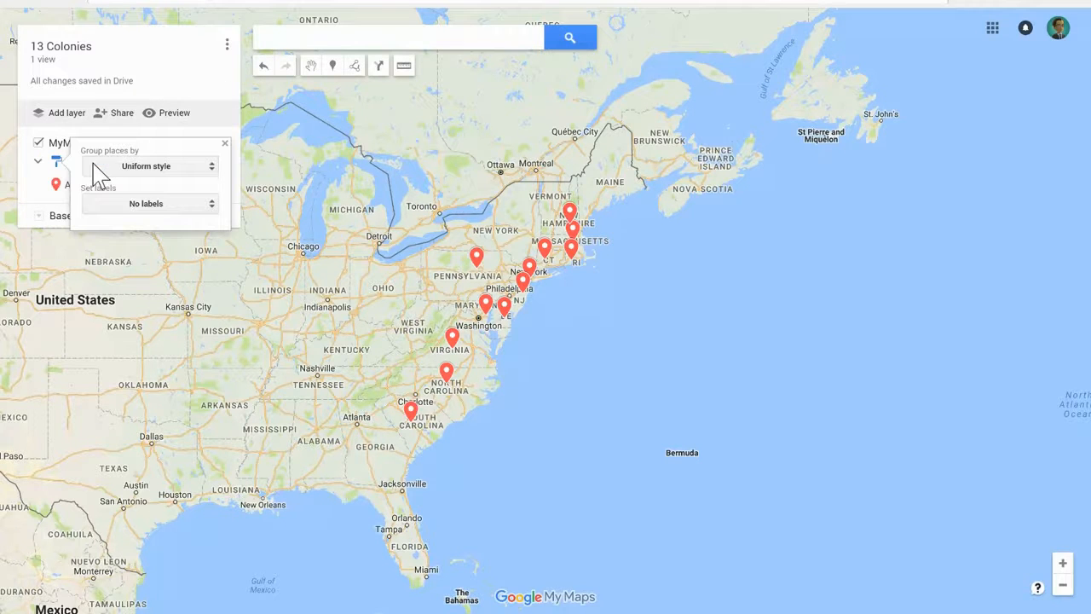
pyautogui.click(175, 167)
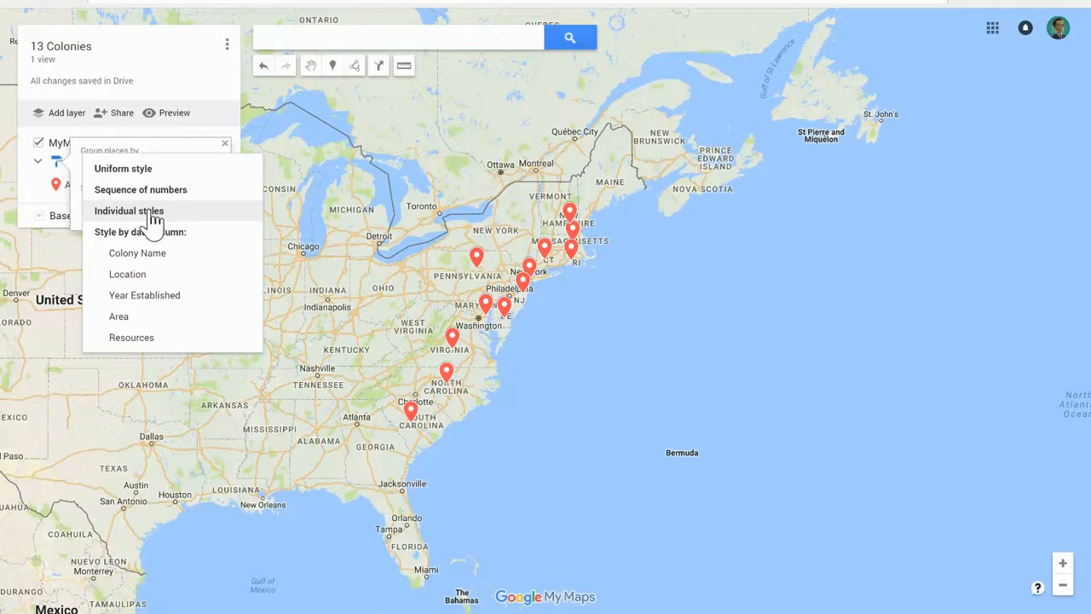
pyautogui.click(154, 213)
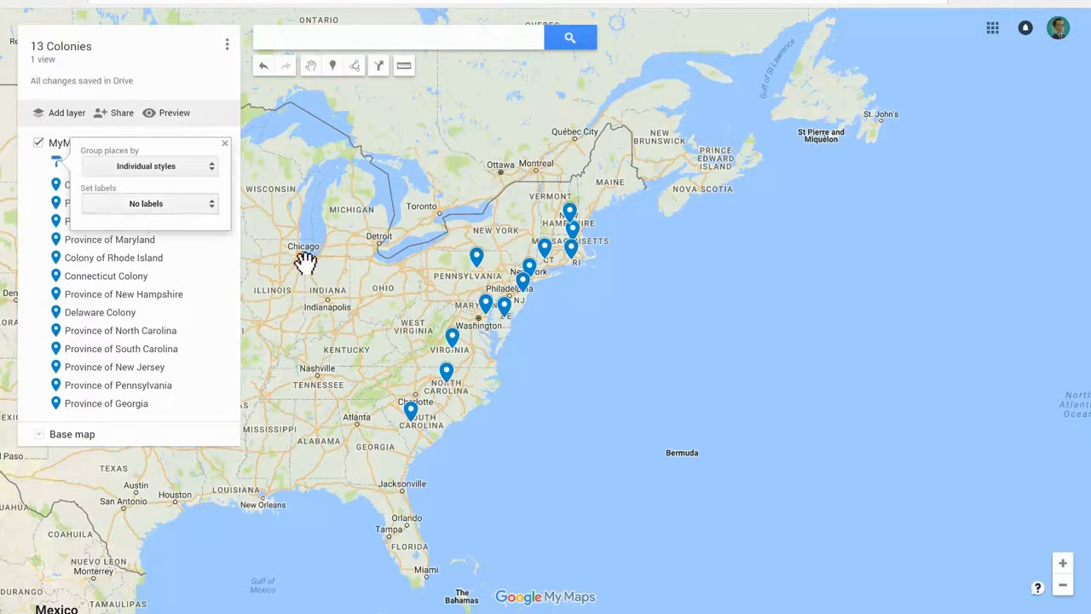
pyautogui.click(566, 351)
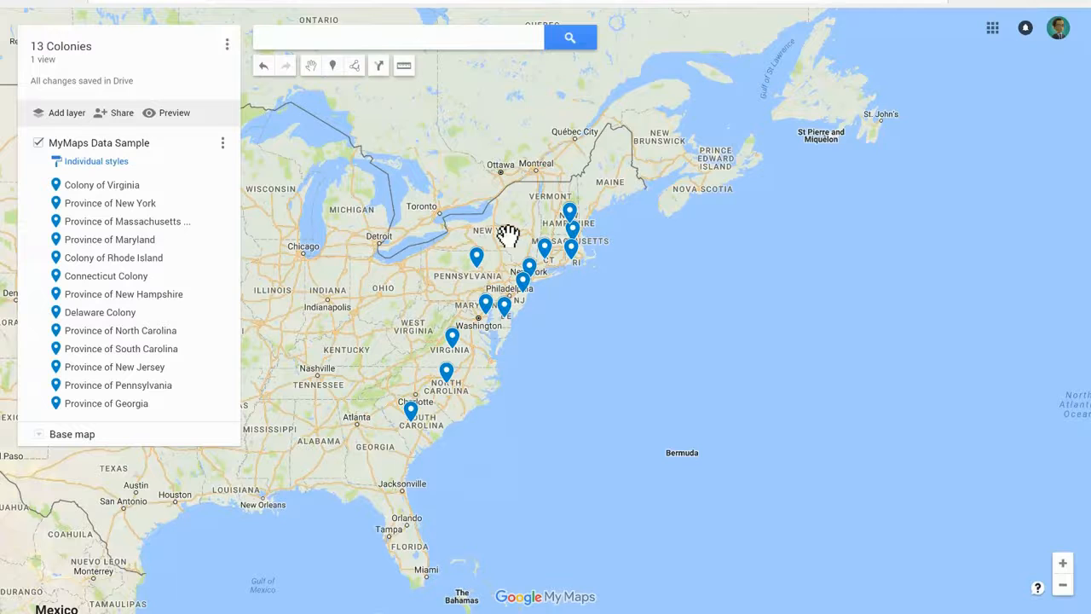
# Step: Color only the Province of Pennsylvania marker orange
pyautogui.click(476, 257)
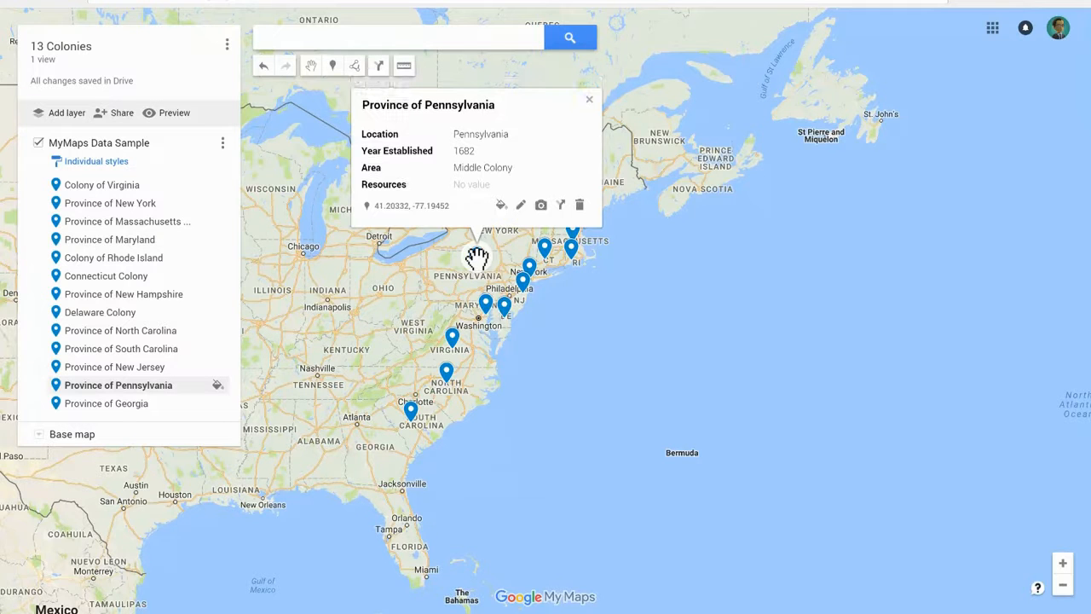
pyautogui.click(502, 206)
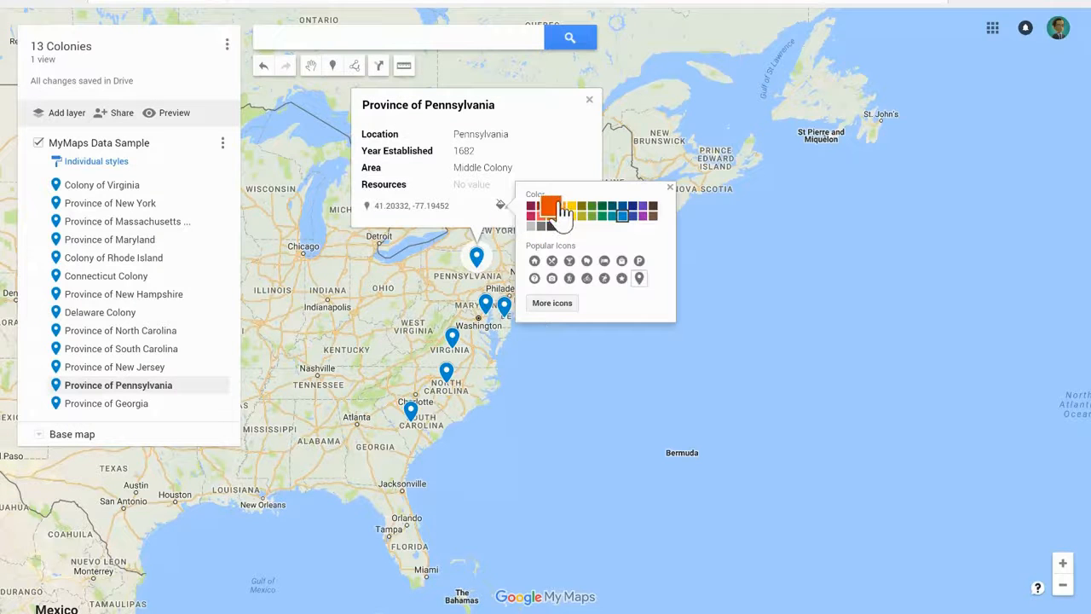
pyautogui.click(551, 207)
pyautogui.click(555, 404)
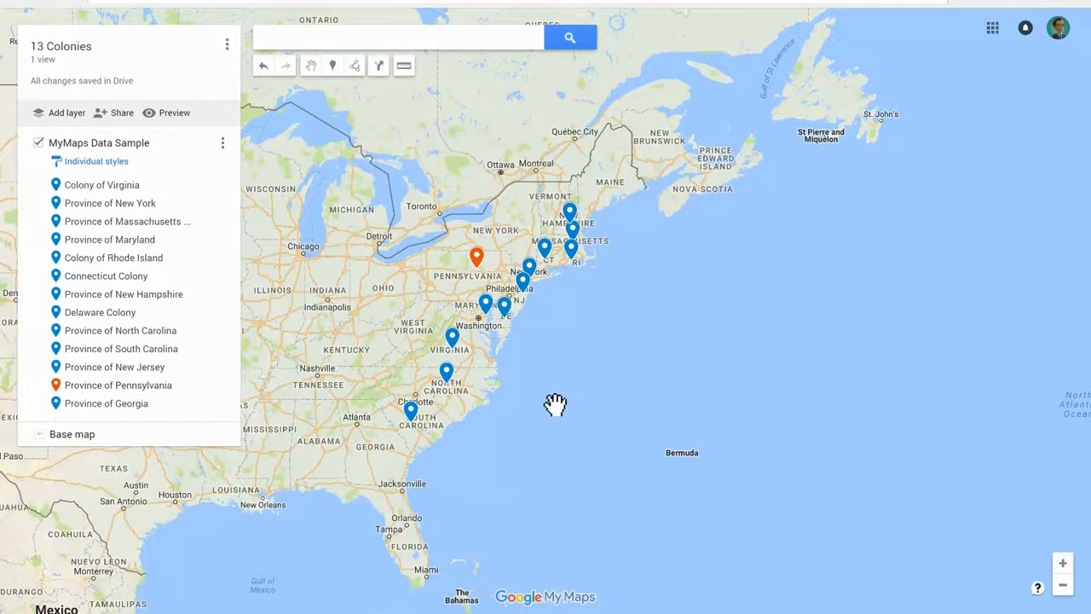